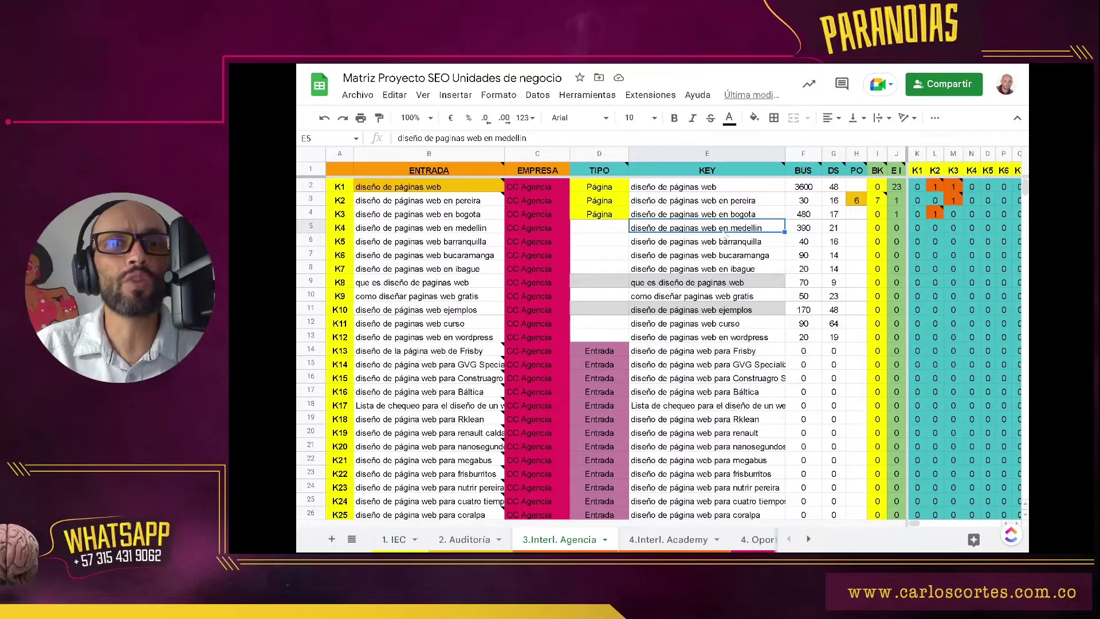
- Scroll through the current sheet, selecting keyword cell E7 and table cell B9
{"action": "left_click_drag", "start_coordinate": [1024, 188], "coordinate": [1020, 377]}
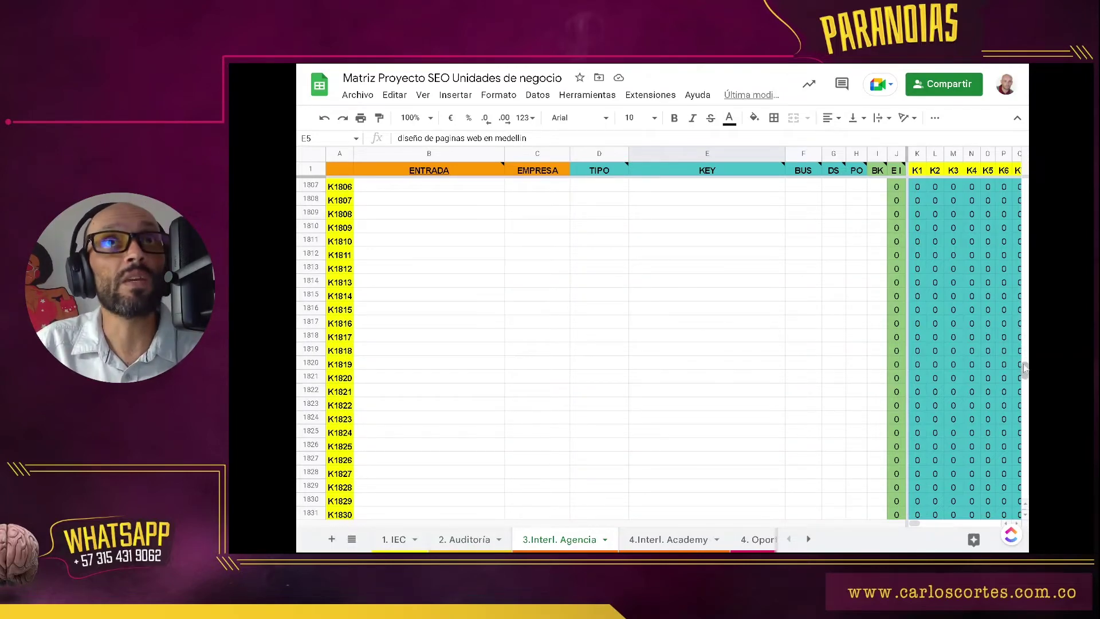
{"action": "left_click_drag", "start_coordinate": [1024, 369], "coordinate": [1024, 182]}
{"action": "left_click", "coordinate": [729, 258]}
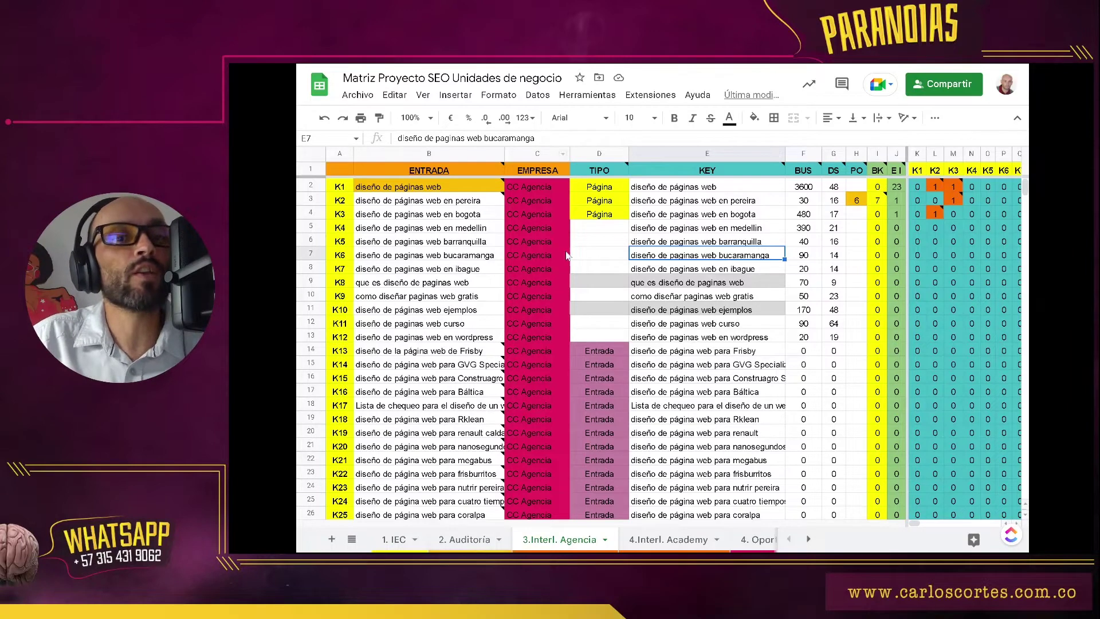
{"action": "left_click", "coordinate": [452, 284]}
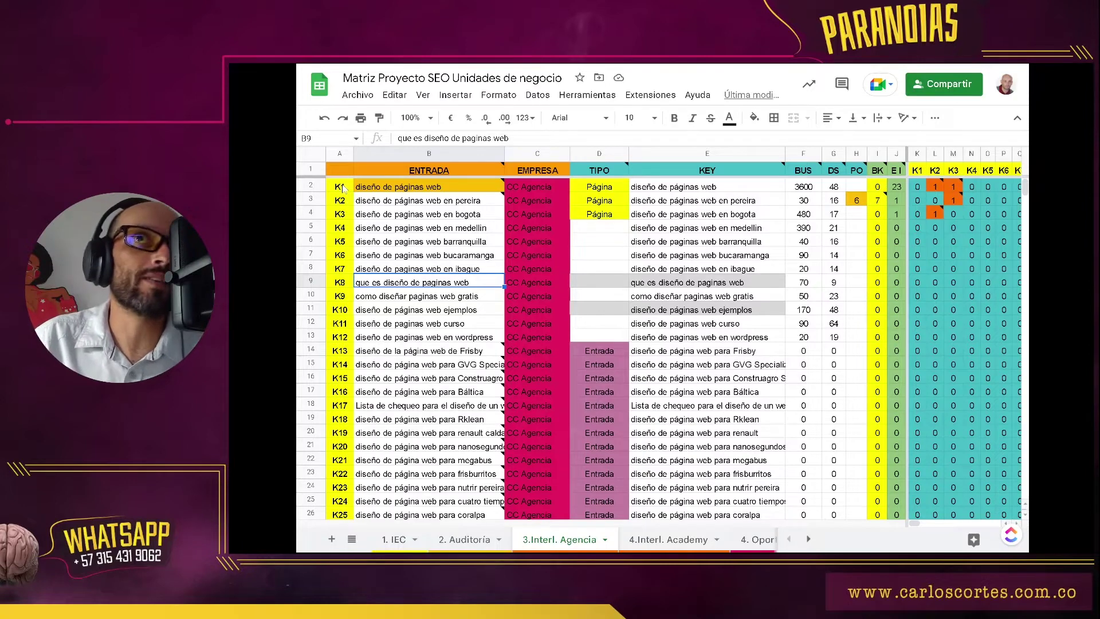
{"action": "left_click_drag", "start_coordinate": [1024, 188], "coordinate": [1025, 515]}
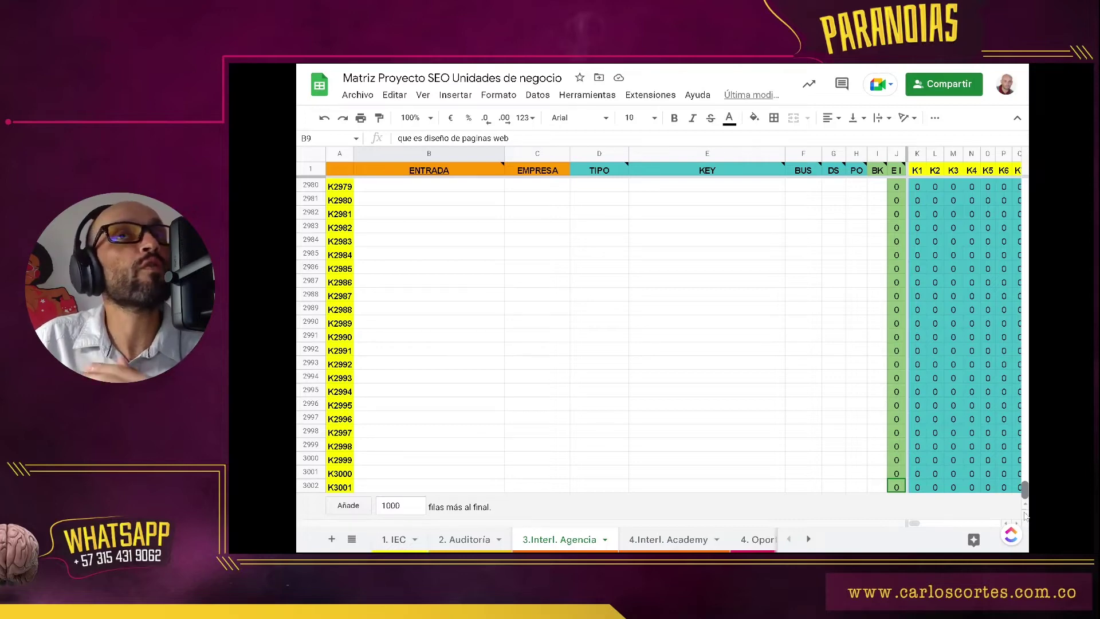
{"action": "scroll", "coordinate": [1026, 347], "scroll_direction": "up", "scroll_amount": 3}
{"action": "left_click_drag", "start_coordinate": [1024, 490], "coordinate": [1024, 186]}
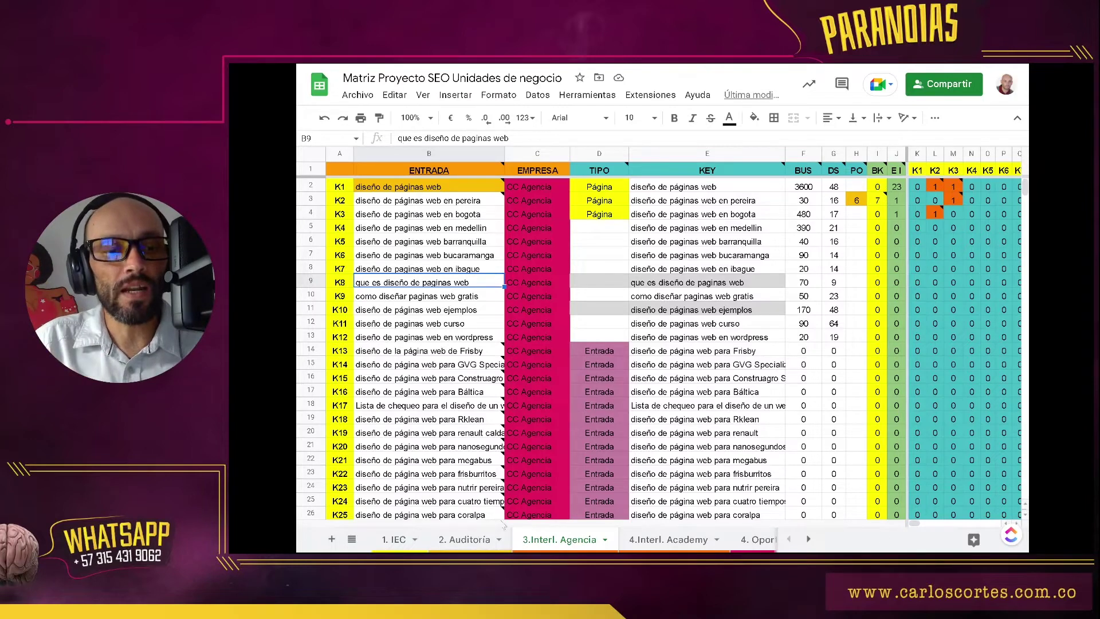
- Add a new sheet named 'Prueba' after 4.Interl. Academy and select cell A2
{"action": "left_click", "coordinate": [331, 538]}
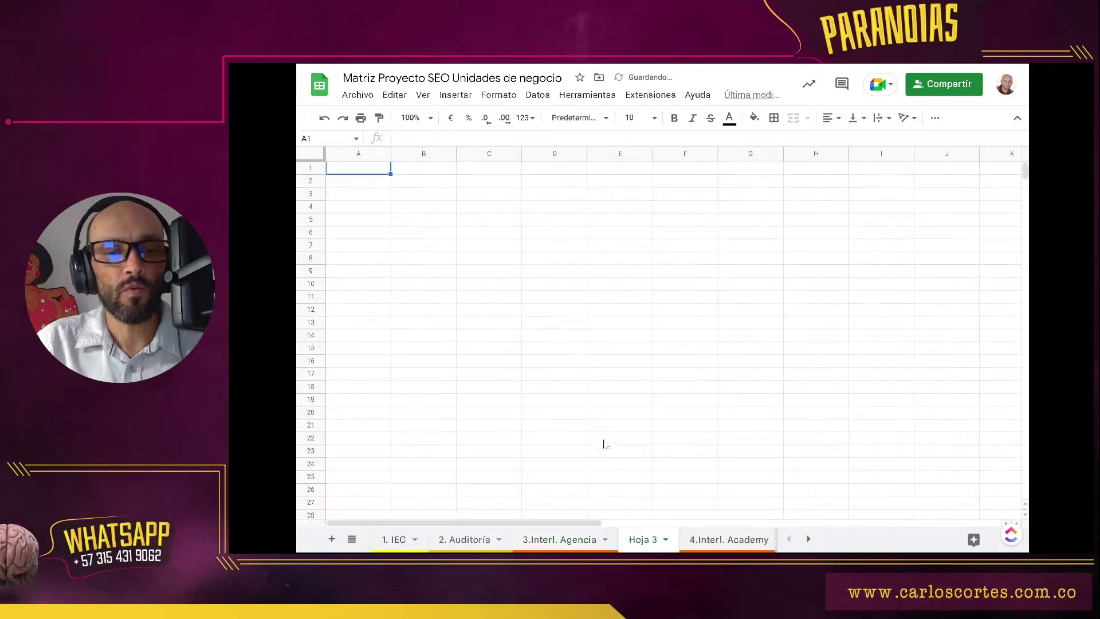
{"action": "left_click_drag", "start_coordinate": [650, 544], "coordinate": [739, 540]}
{"action": "double_click", "coordinate": [690, 539]}
{"action": "type", "text": "Prueba"}
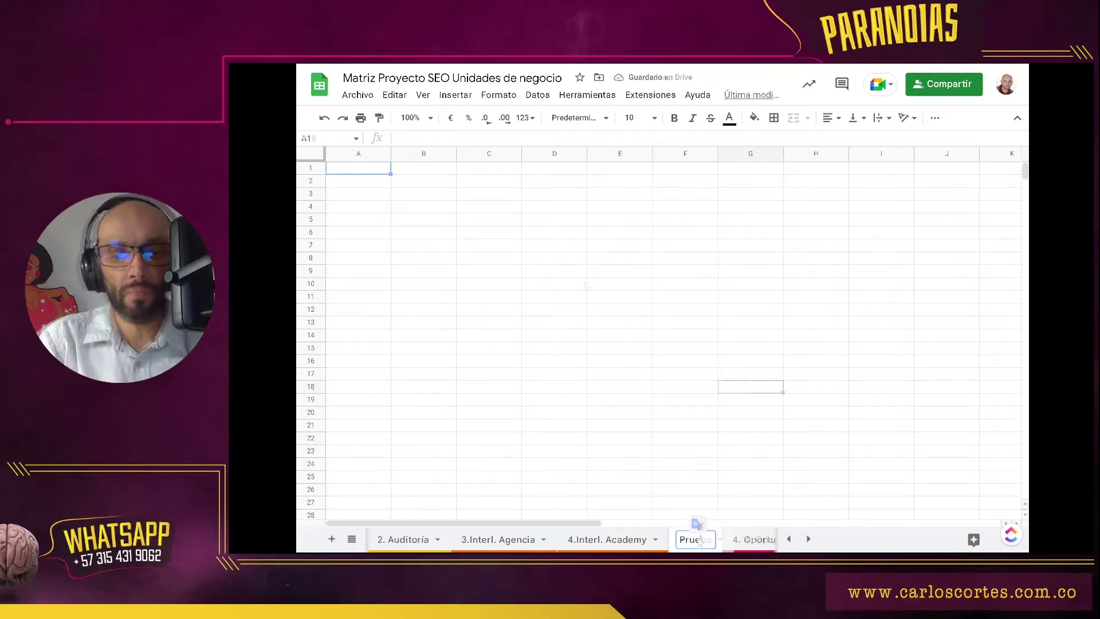
{"action": "left_click", "coordinate": [554, 283]}
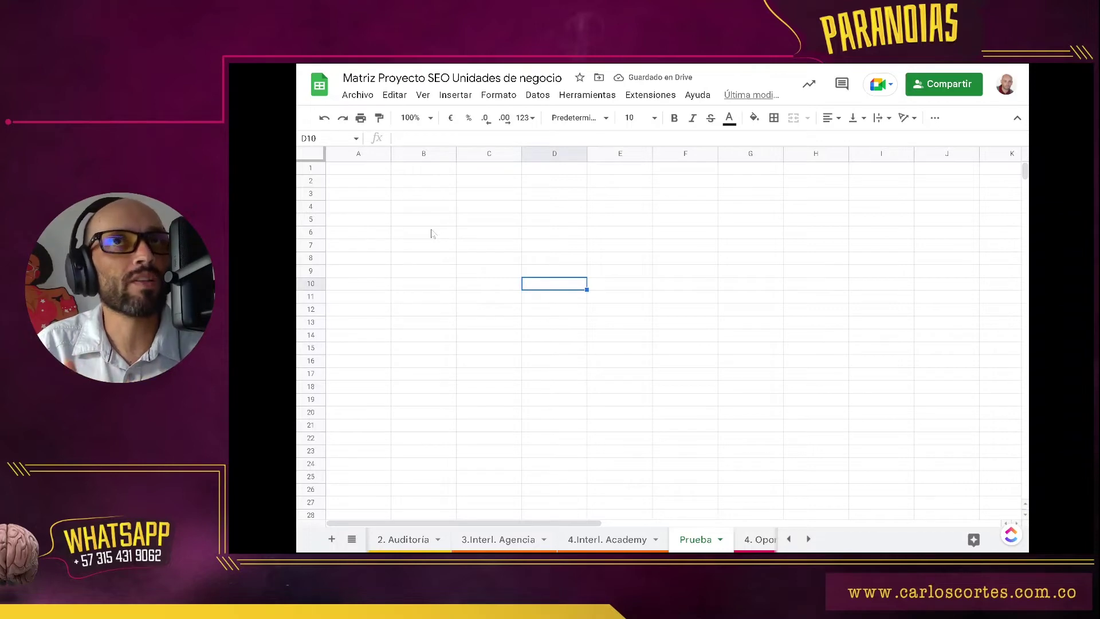
{"action": "left_click", "coordinate": [434, 230]}
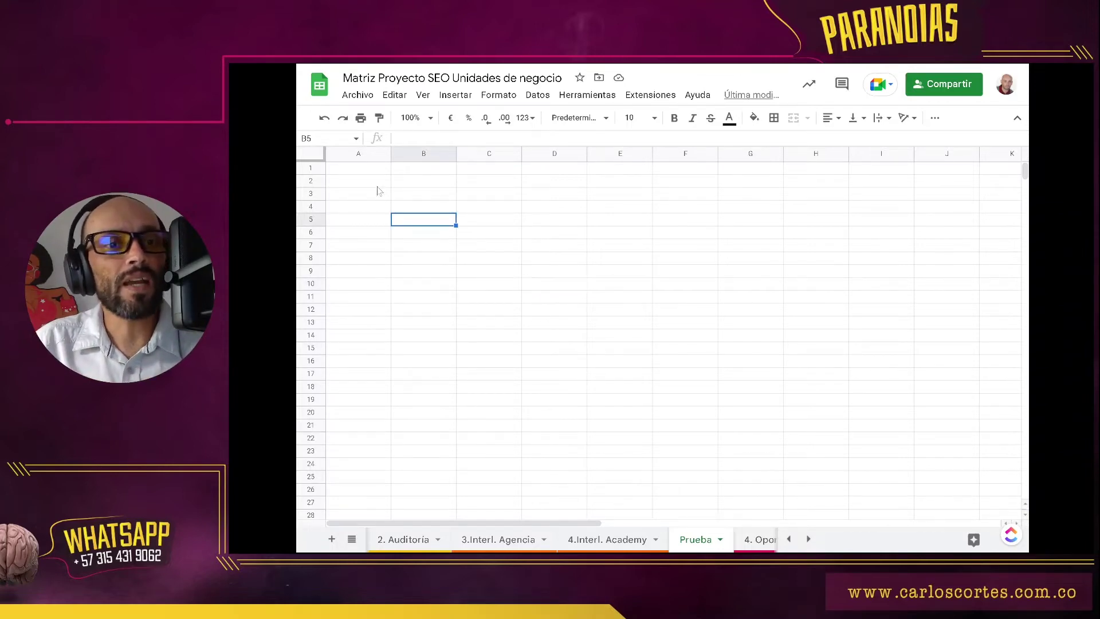
{"action": "left_click", "coordinate": [368, 182]}
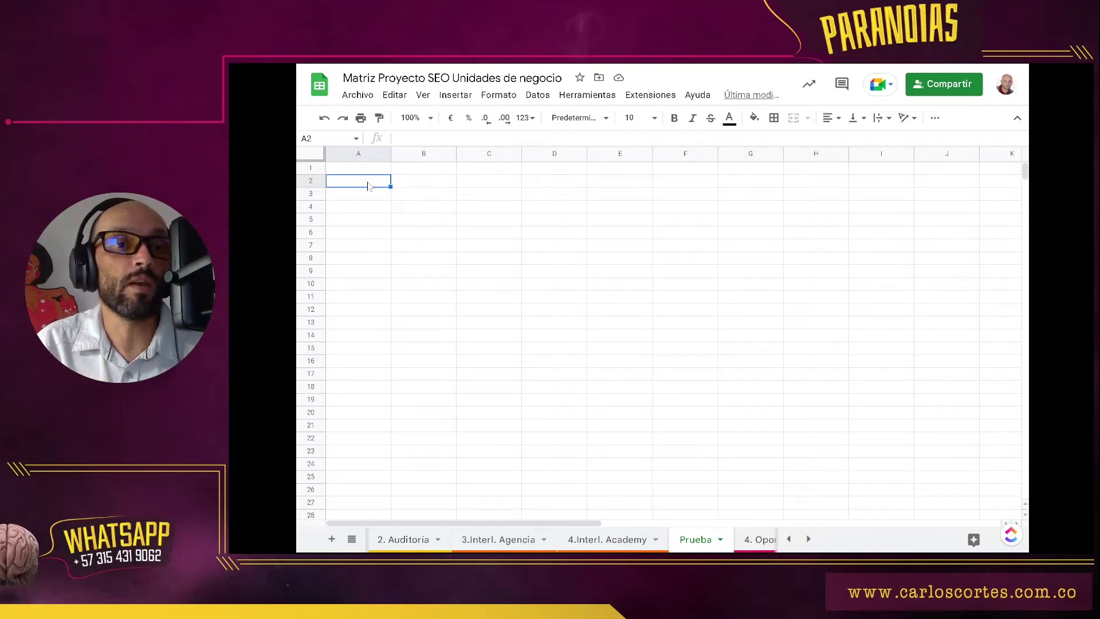
- Enter 1, 2 and 3 down cells A2 to A4
{"action": "key", "text": "Right"}
{"action": "key", "text": "Left"}
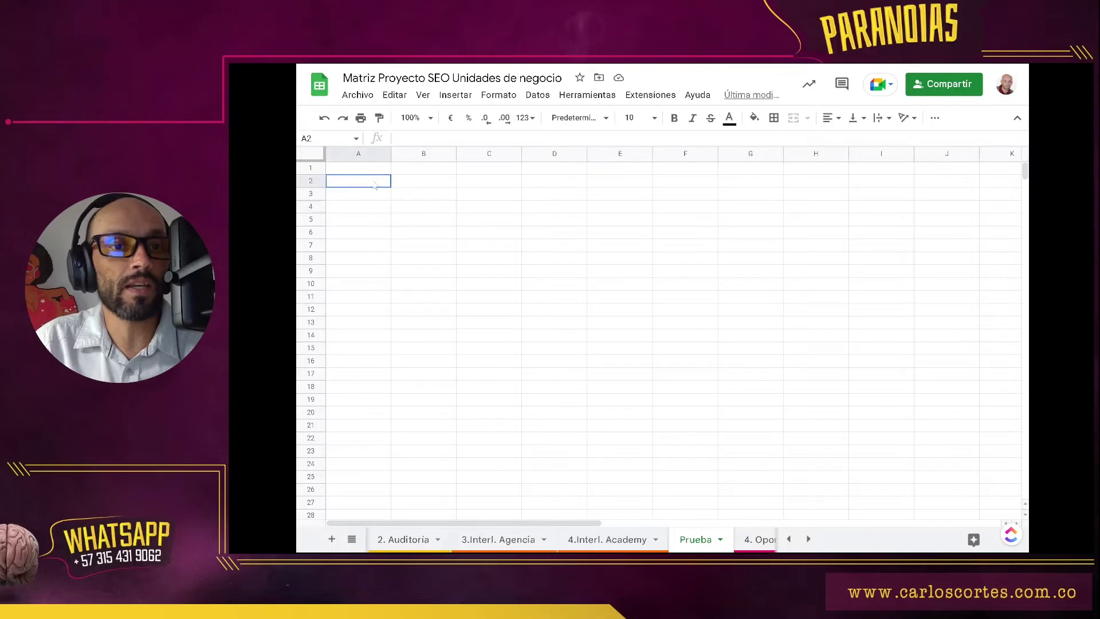
{"action": "type", "text": "1"}
{"action": "key", "text": "Return"}
{"action": "type", "text": "2"}
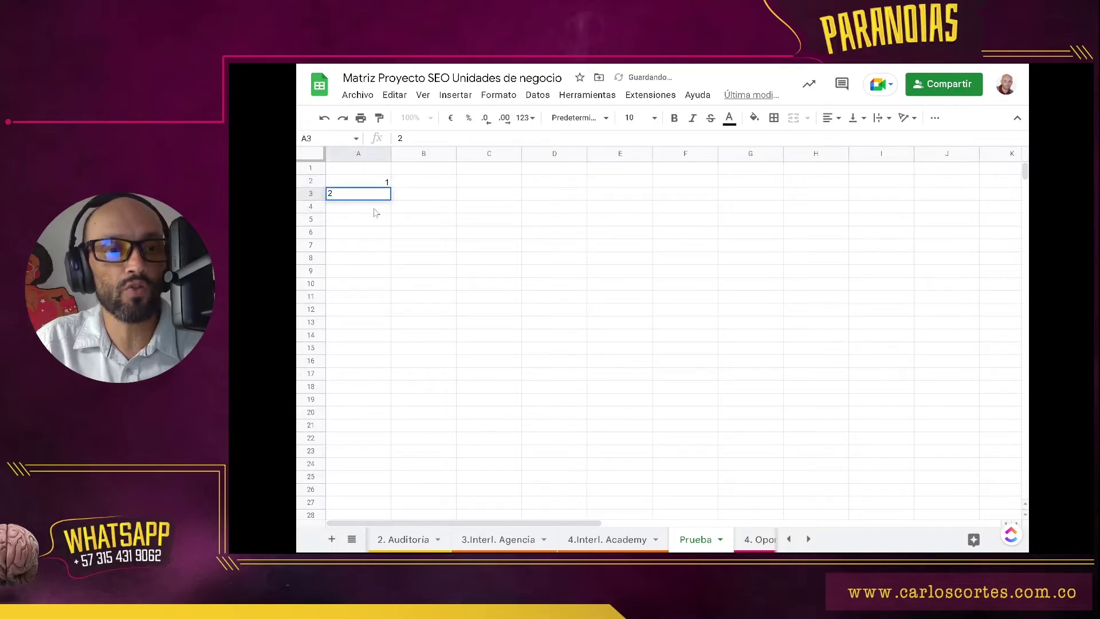
{"action": "key", "text": "Return"}
{"action": "type", "text": "3"}
{"action": "key", "text": "Return"}
- Enter 4 and 5 in A5 and A6, then select the numbers in A2:A6
{"action": "type", "text": "4"}
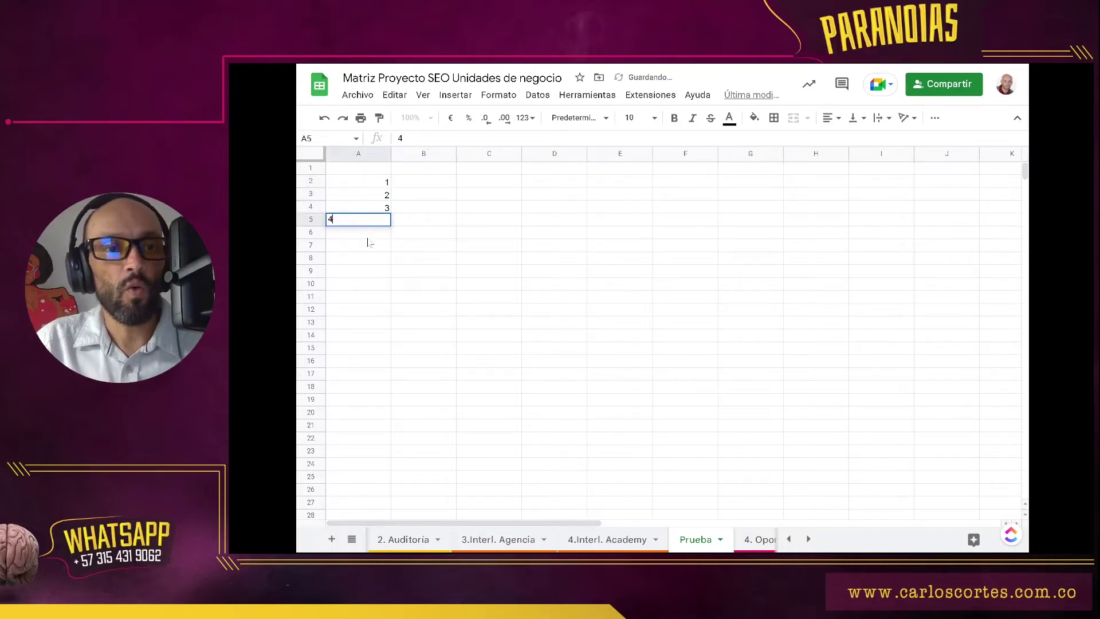
{"action": "key", "text": "Return"}
{"action": "left_click", "coordinate": [378, 270]}
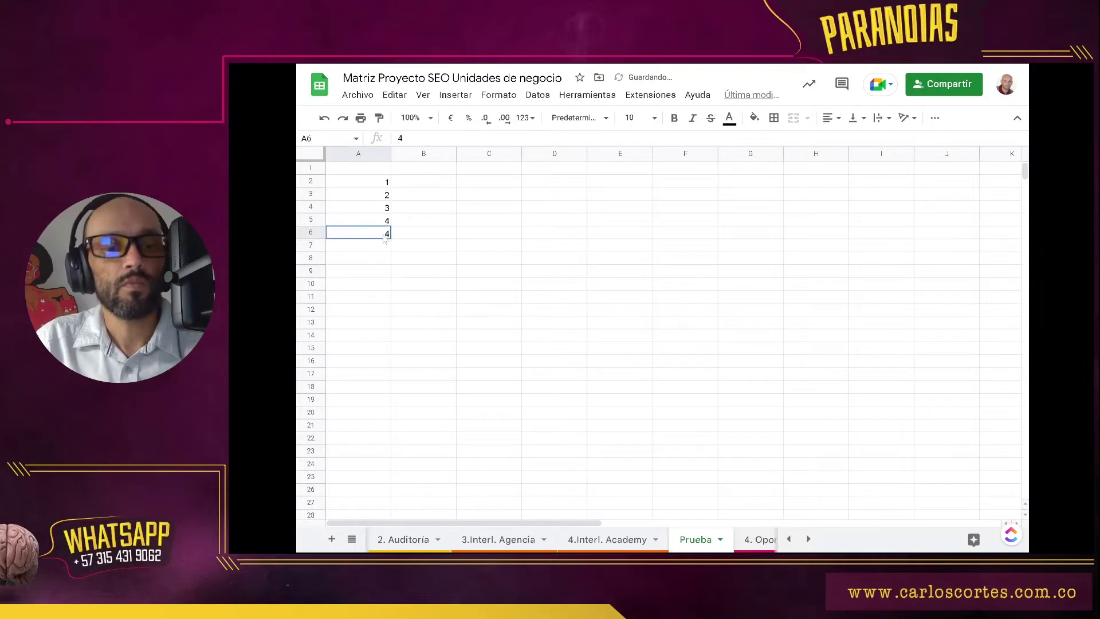
{"action": "left_click", "coordinate": [383, 235]}
{"action": "type", "text": "5"}
{"action": "left_click", "coordinate": [376, 297]}
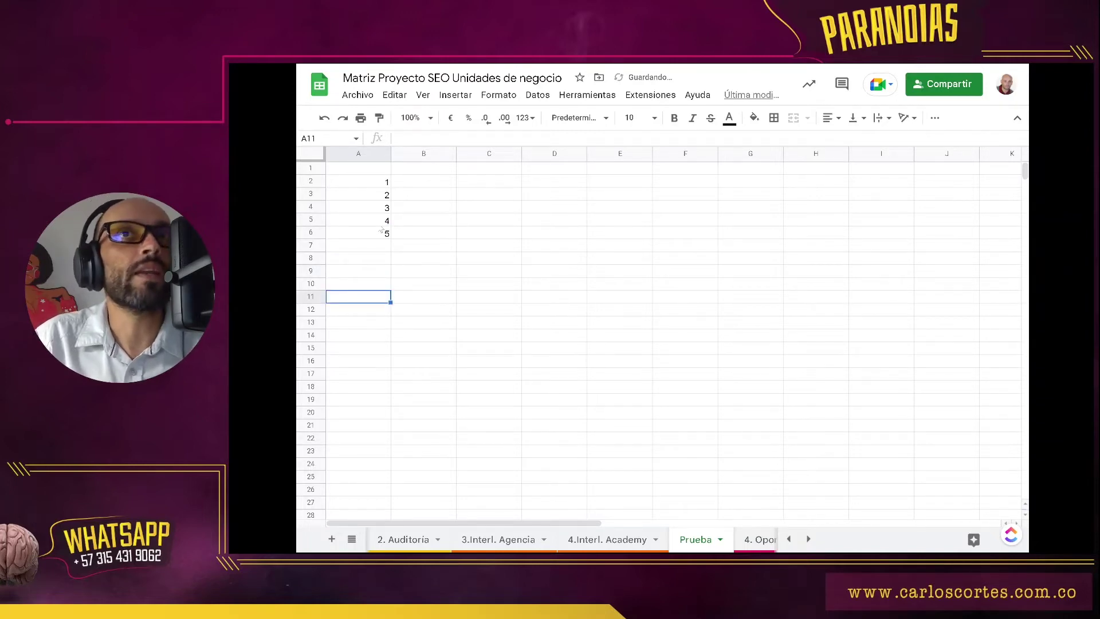
{"action": "left_click_drag", "start_coordinate": [377, 181], "coordinate": [390, 389]}
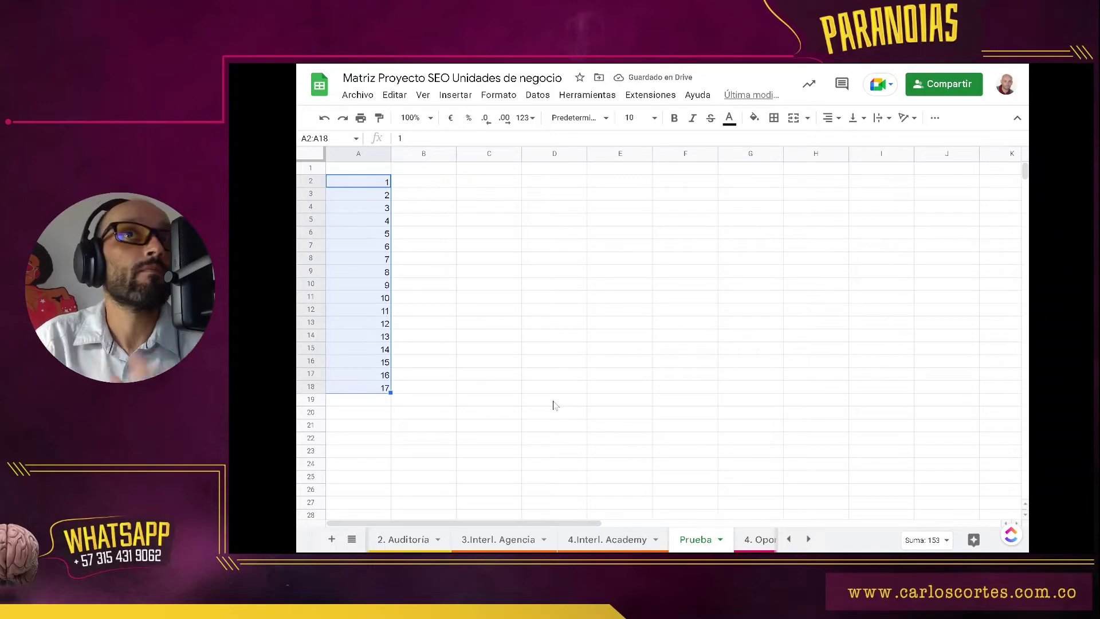
- Enter 1, 2, 3 and 4 across B1:E1 and select those four cells
{"action": "left_click", "coordinate": [554, 388]}
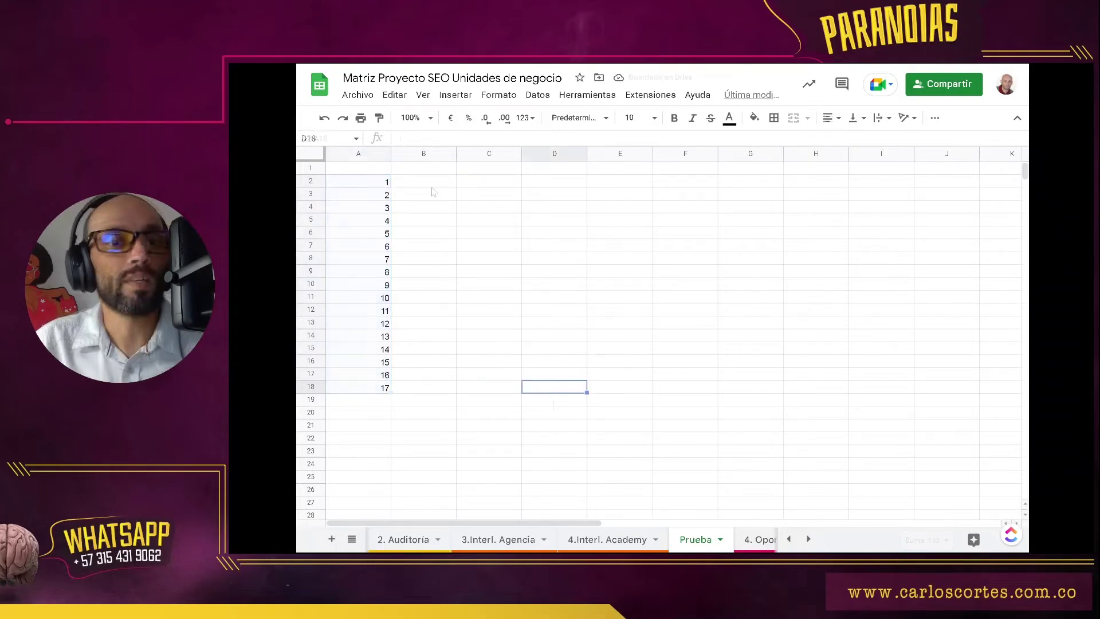
{"action": "left_click", "coordinate": [429, 170]}
{"action": "type", "text": "1"}
{"action": "left_click", "coordinate": [475, 171]}
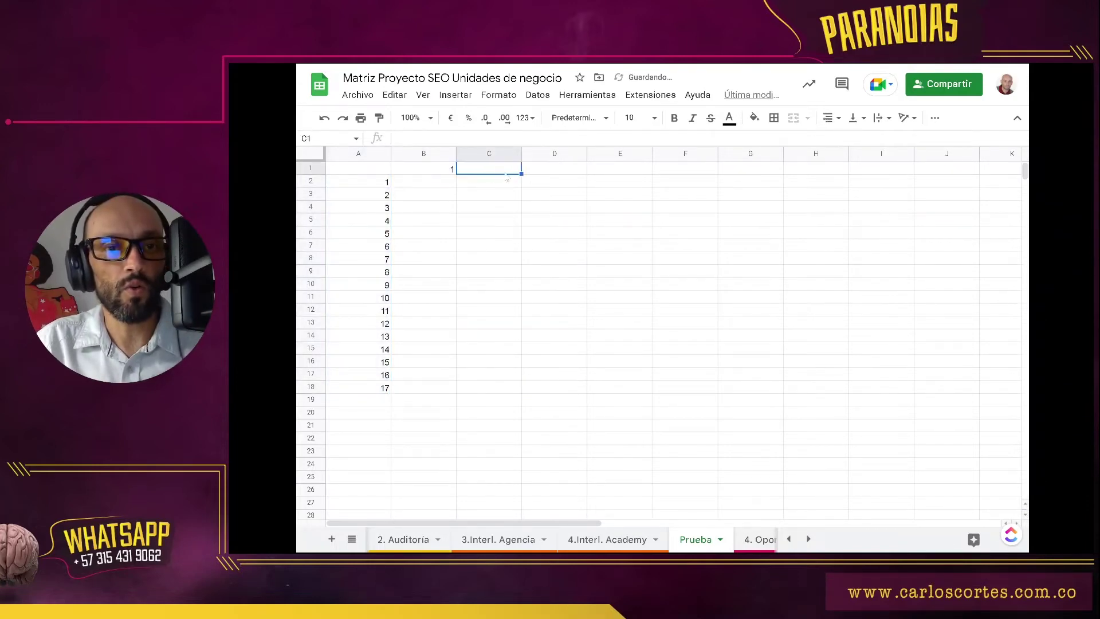
{"action": "type", "text": "2"}
{"action": "left_click", "coordinate": [546, 173]}
{"action": "type", "text": "3"}
{"action": "left_click", "coordinate": [608, 169]}
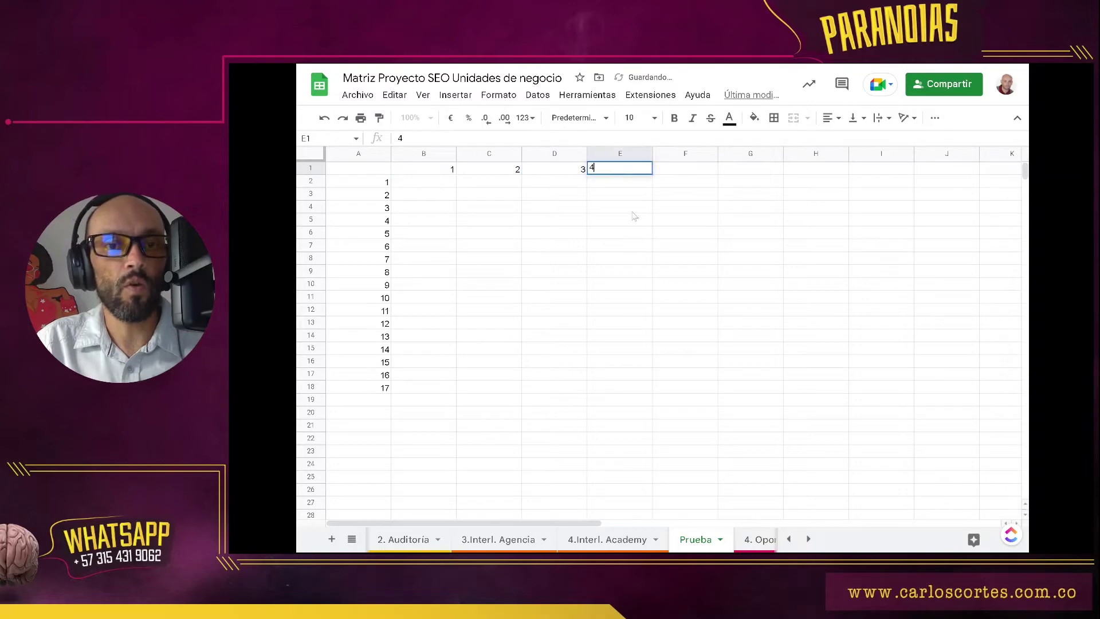
{"action": "type", "text": "4"}
{"action": "key", "text": "Return"}
{"action": "left_click_drag", "start_coordinate": [454, 172], "coordinate": [937, 181]}
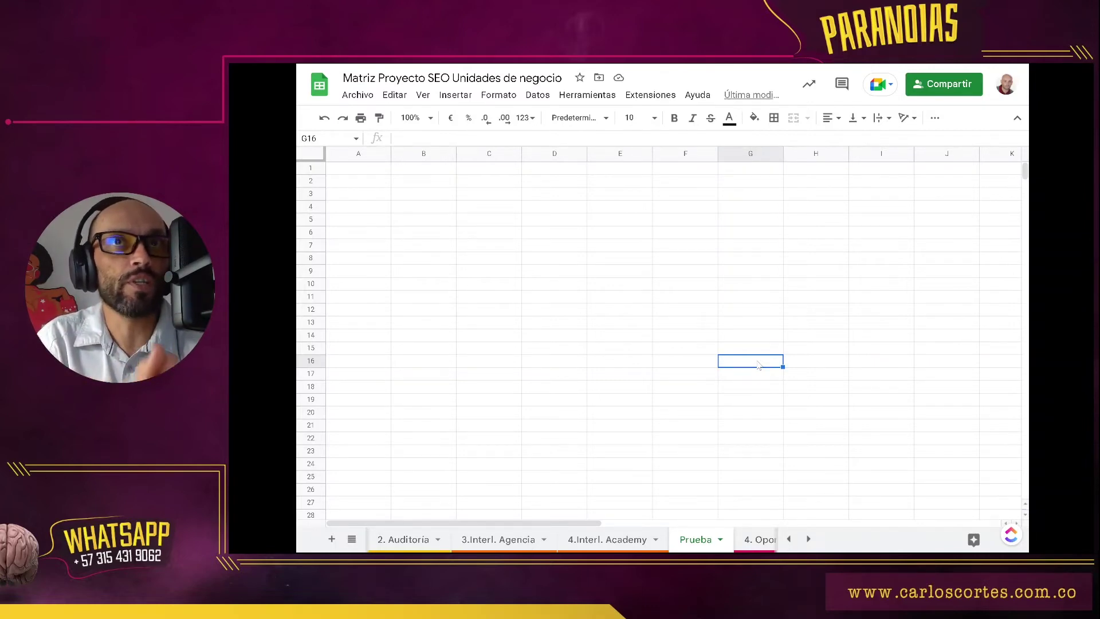
- Enter the labels K1 and K2 in cells A2 and A3
{"action": "left_click", "coordinate": [648, 261]}
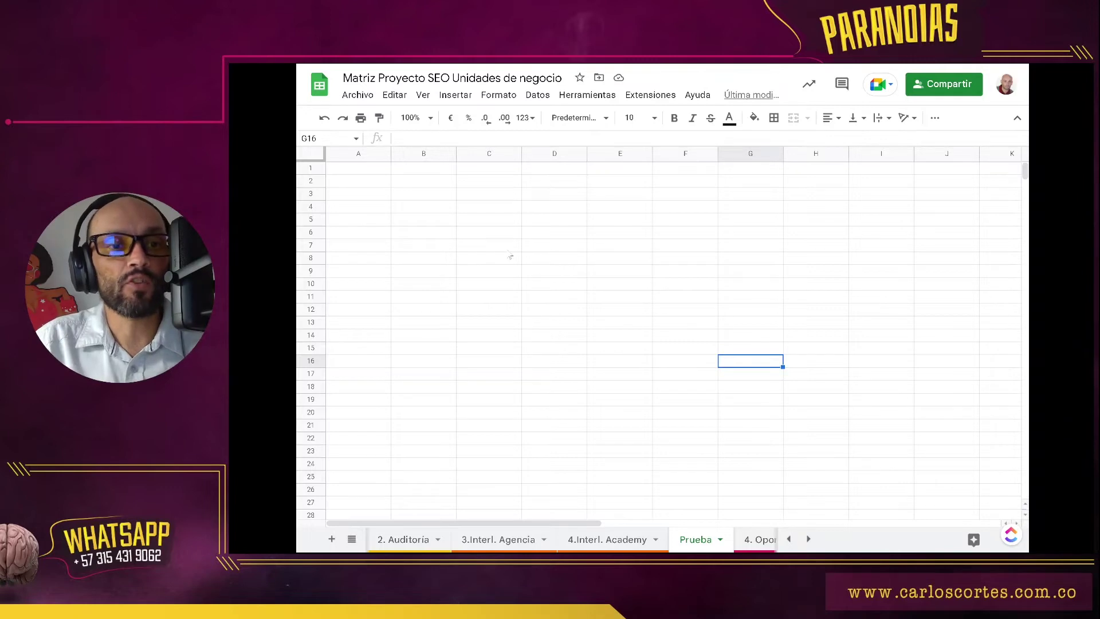
{"action": "left_click", "coordinate": [371, 185]}
{"action": "type", "text": "K1"}
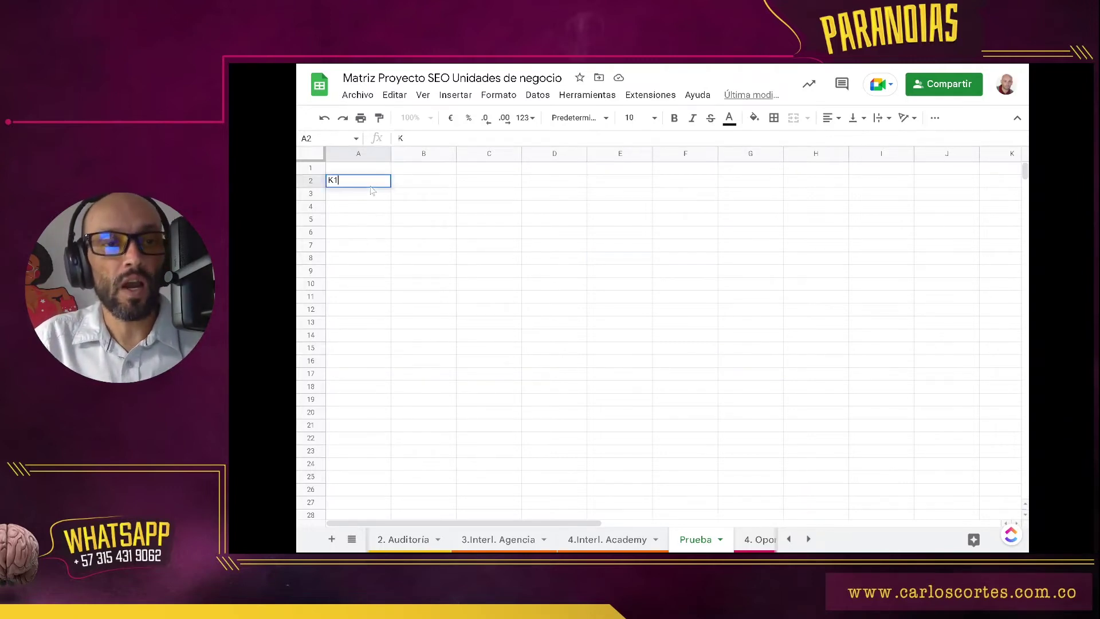
{"action": "key", "text": "Return"}
{"action": "type", "text": "K2"}
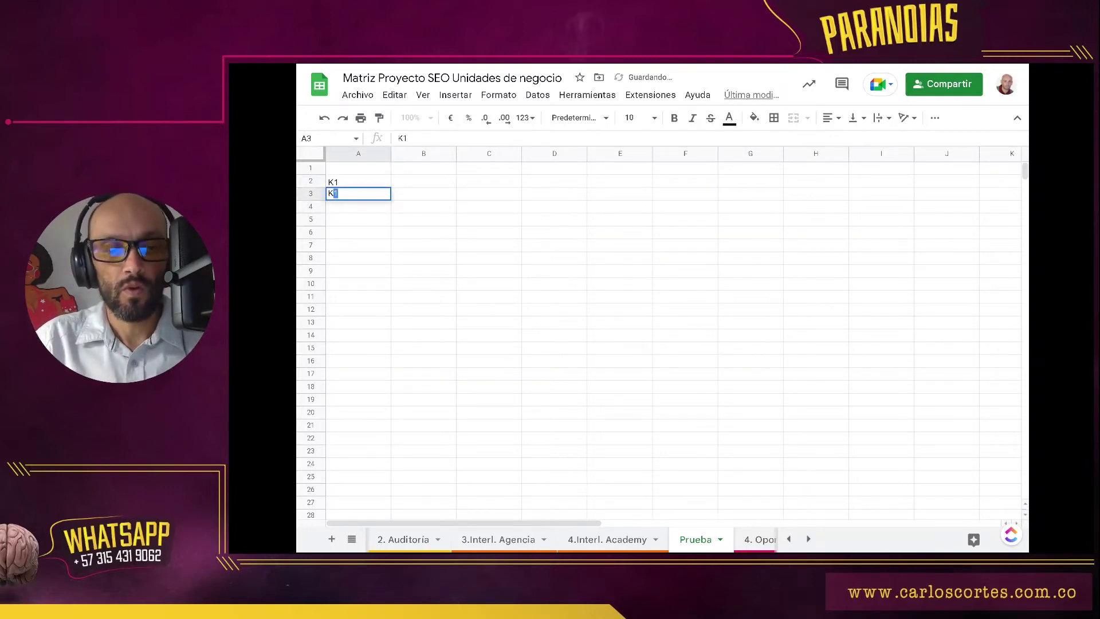
{"action": "left_click", "coordinate": [352, 251]}
- Add K3 and K4 in A4:A5, then select K1–K4 to extend the series to K17
{"action": "left_click", "coordinate": [346, 207]}
{"action": "type", "text": "K3"}
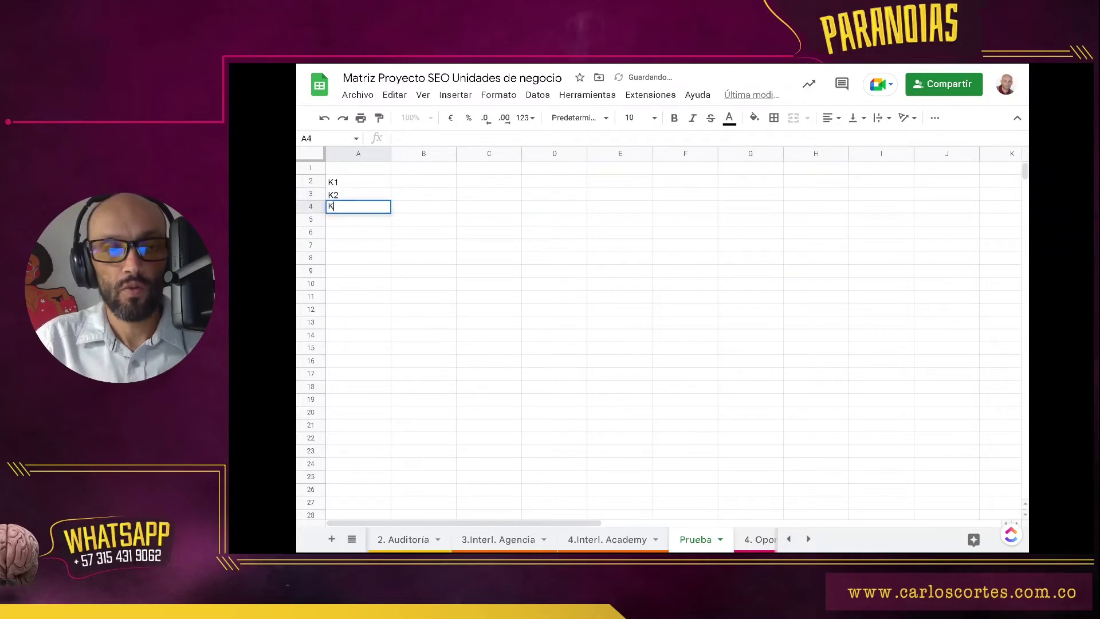
{"action": "left_click", "coordinate": [356, 222]}
{"action": "type", "text": "K"}
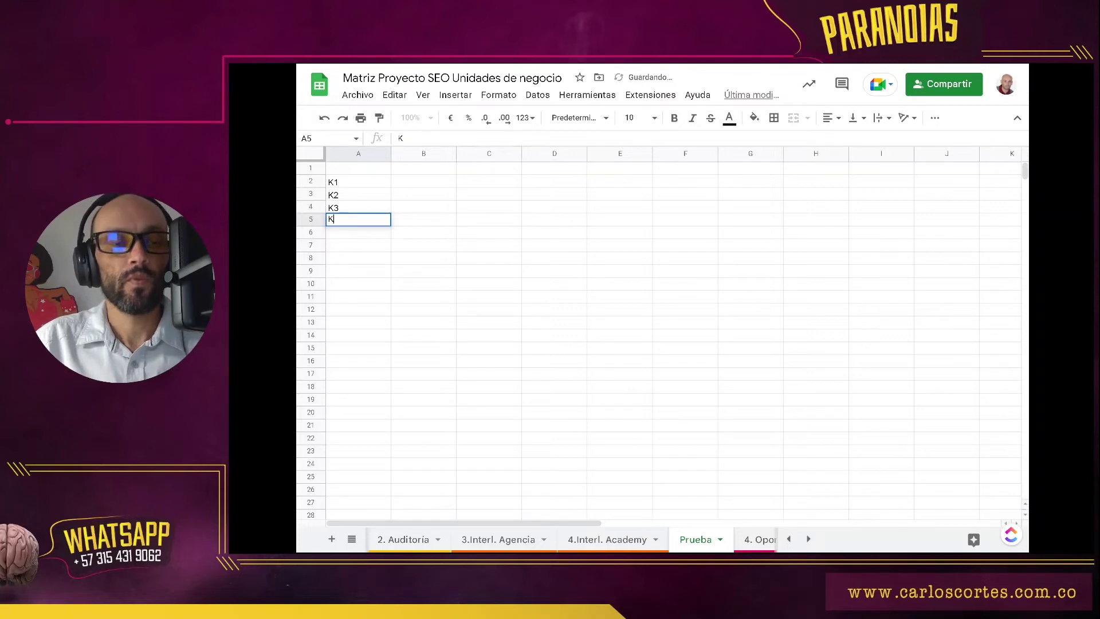
{"action": "type", "text": "4"}
{"action": "left_click", "coordinate": [446, 276]}
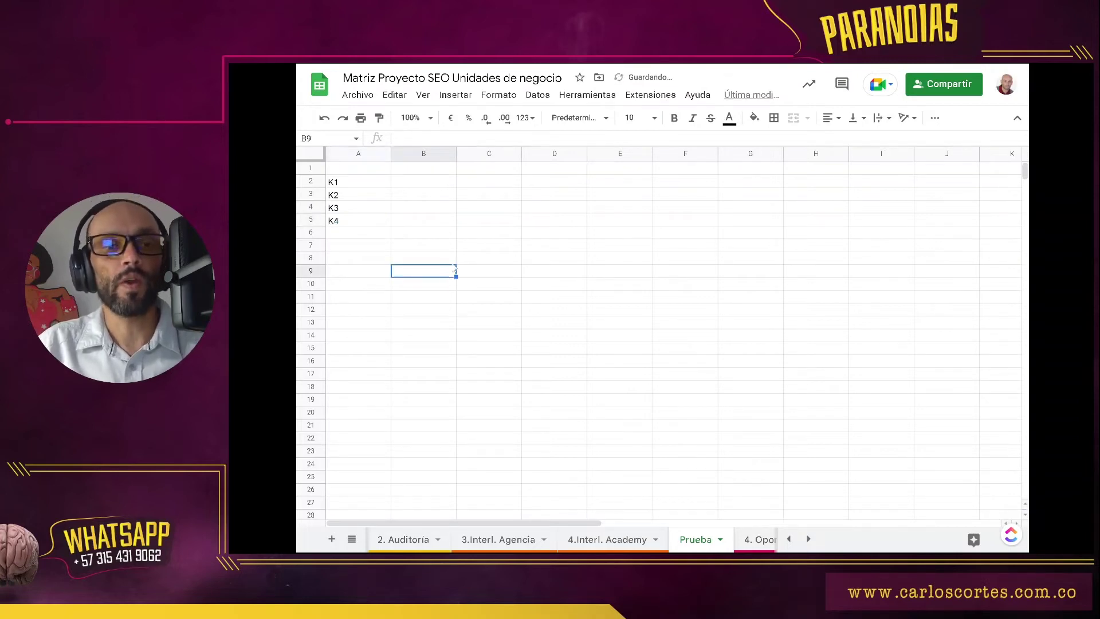
{"action": "left_click", "coordinate": [442, 261]}
{"action": "left_click", "coordinate": [361, 183]}
{"action": "mouse_move", "coordinate": [359, 224]}
{"action": "left_mouse_down"}
{"action": "mouse_move", "coordinate": [392, 226]}
{"action": "mouse_move", "coordinate": [395, 391]}
{"action": "left_mouse_up"}
{"action": "key", "text": "ctrl+c"}
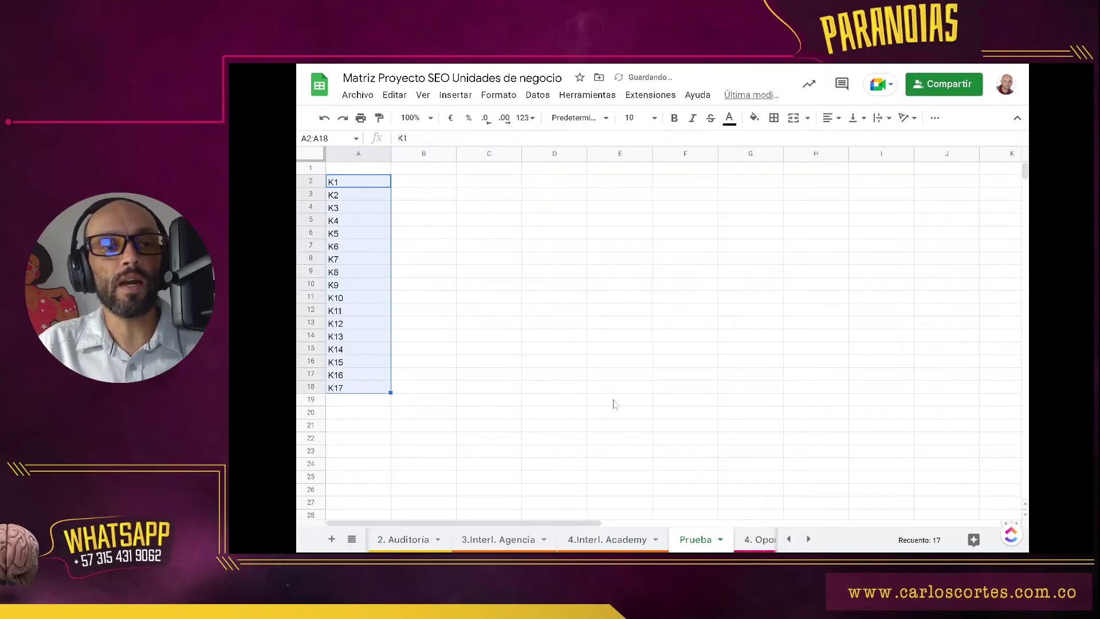
{"action": "left_click", "coordinate": [613, 404]}
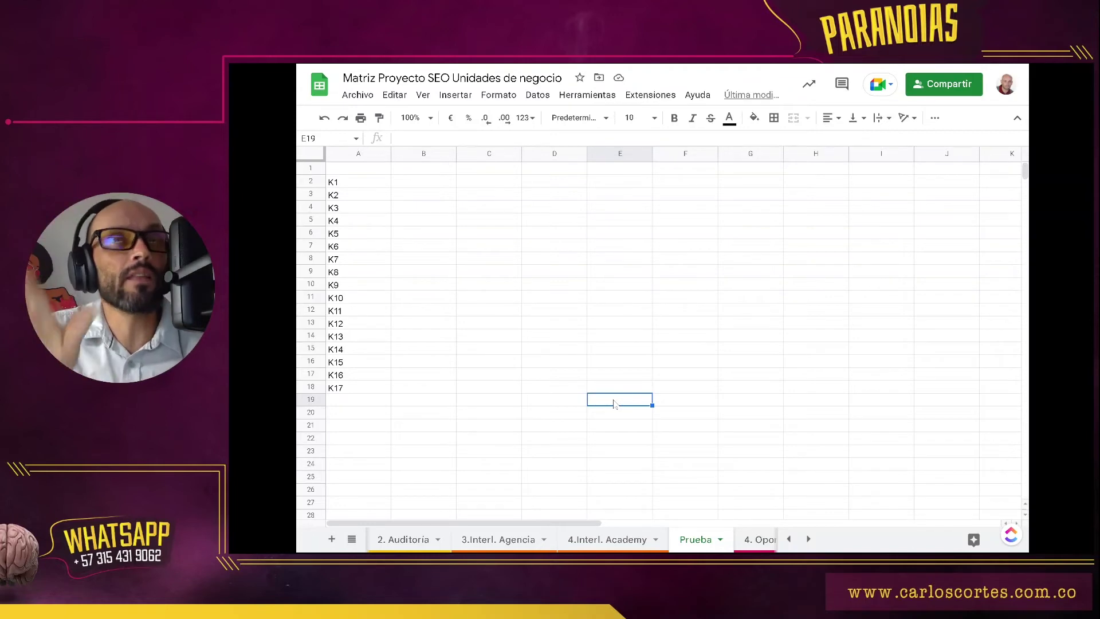
- Paste K1–K4 into B1:E1 and drag-fill the series across to K9 in J1
{"action": "left_click", "coordinate": [417, 172]}
{"action": "key", "text": "ctrl+v"}
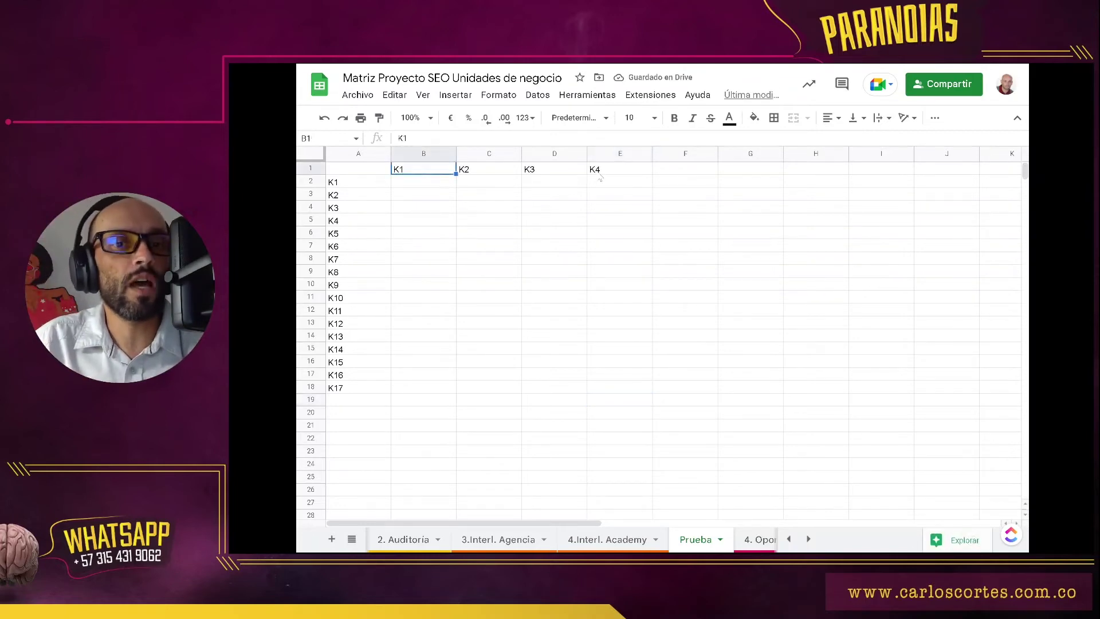
{"action": "left_click", "coordinate": [596, 173], "text": "shift"}
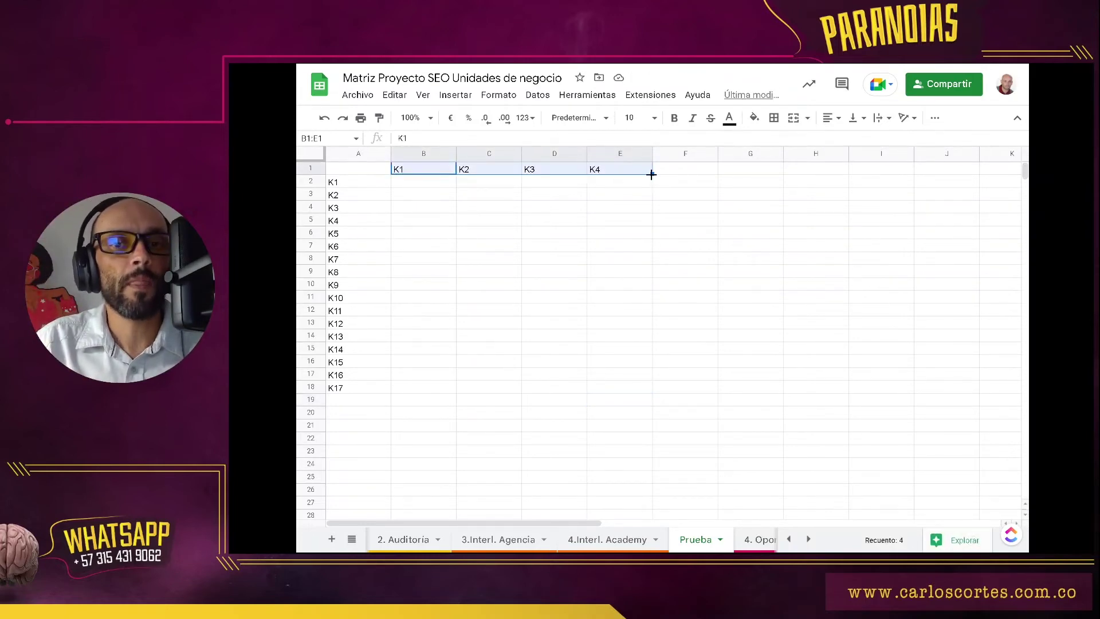
{"action": "left_click_drag", "start_coordinate": [652, 173], "coordinate": [960, 176]}
{"action": "left_click_drag", "start_coordinate": [928, 252], "coordinate": [926, 273]}
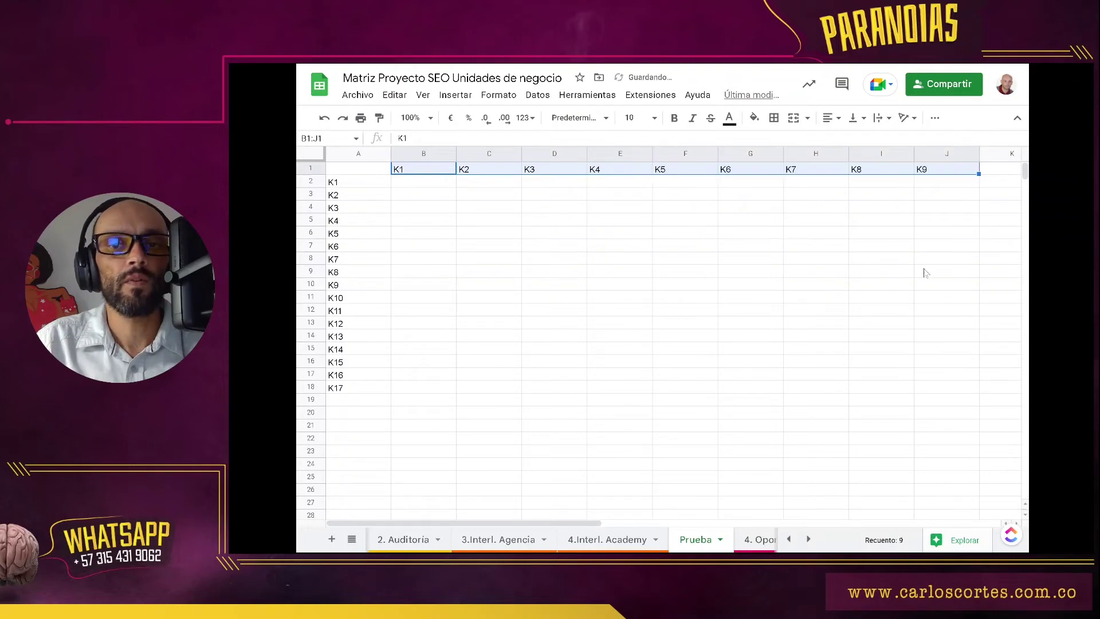
{"action": "left_click", "coordinate": [924, 273]}
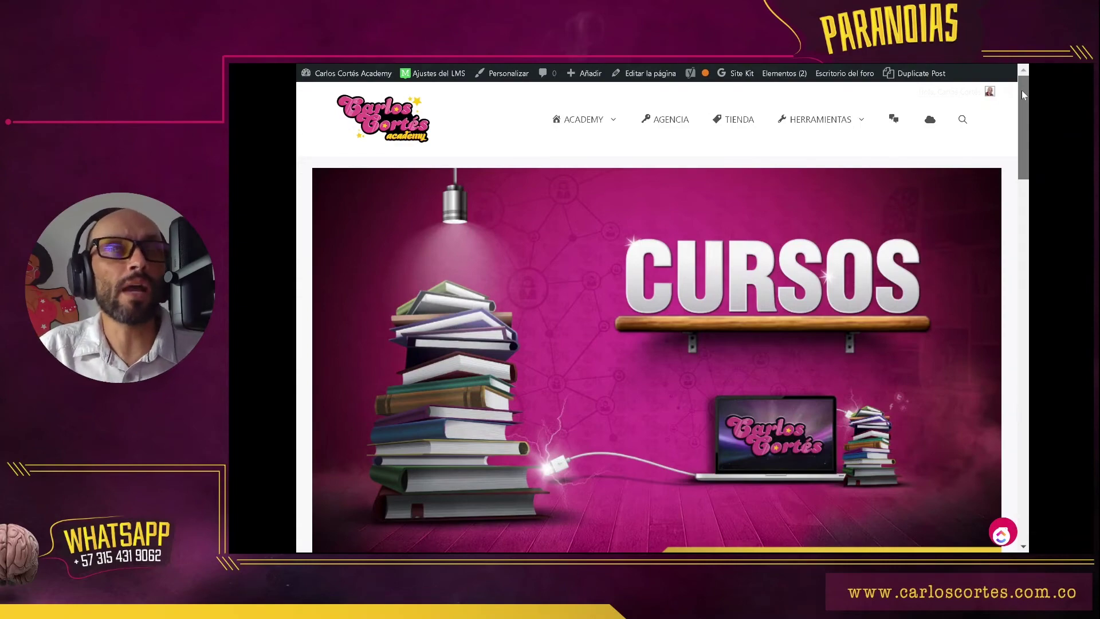
- Scroll the Cursos page, open the Google Workspace course, and scroll down its page
{"action": "left_click_drag", "start_coordinate": [1022, 90], "coordinate": [1026, 269]}
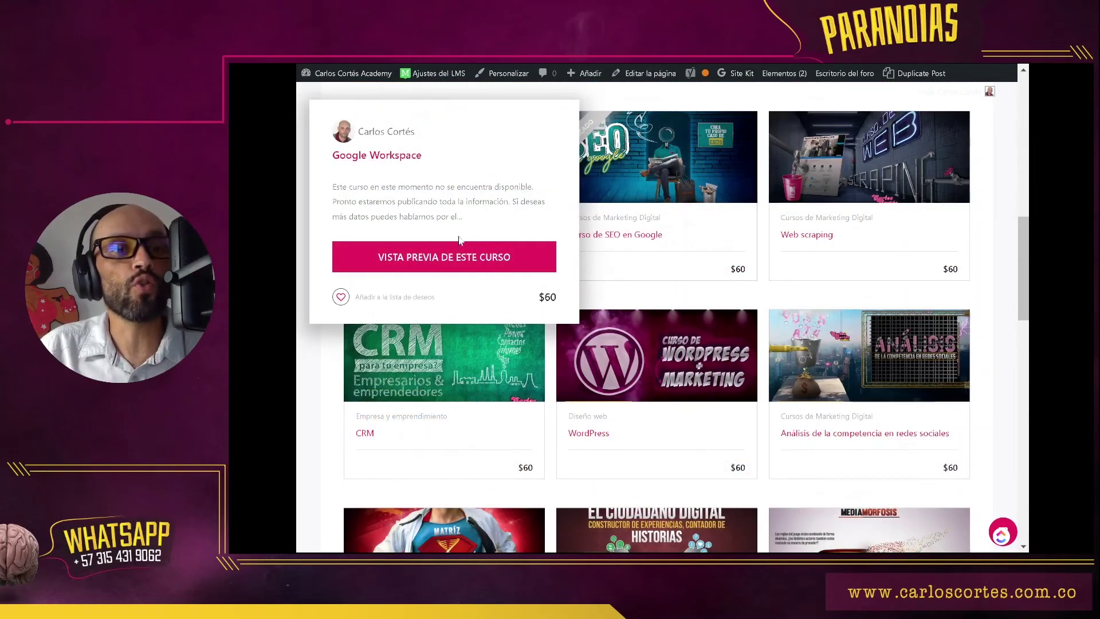
{"action": "left_click", "coordinate": [458, 248]}
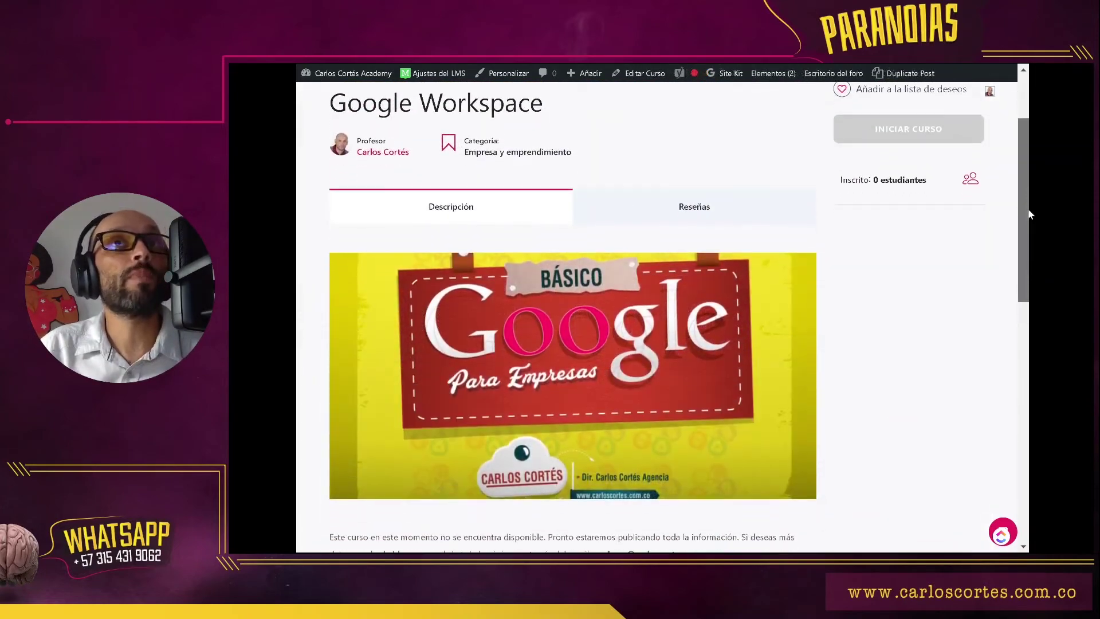
{"action": "left_click_drag", "start_coordinate": [1029, 213], "coordinate": [1029, 305]}
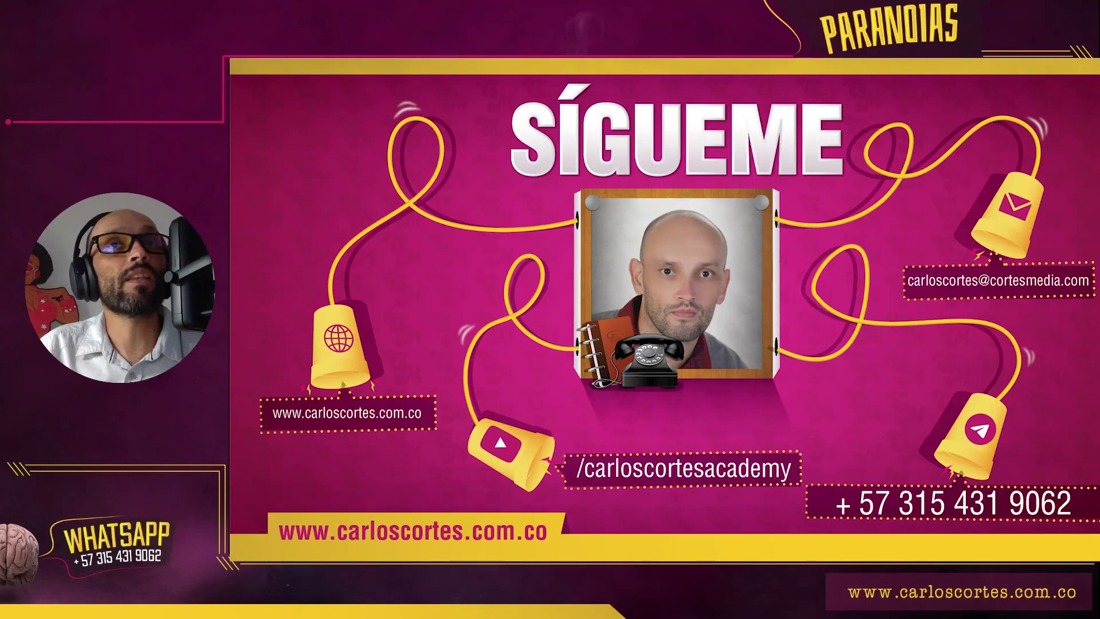